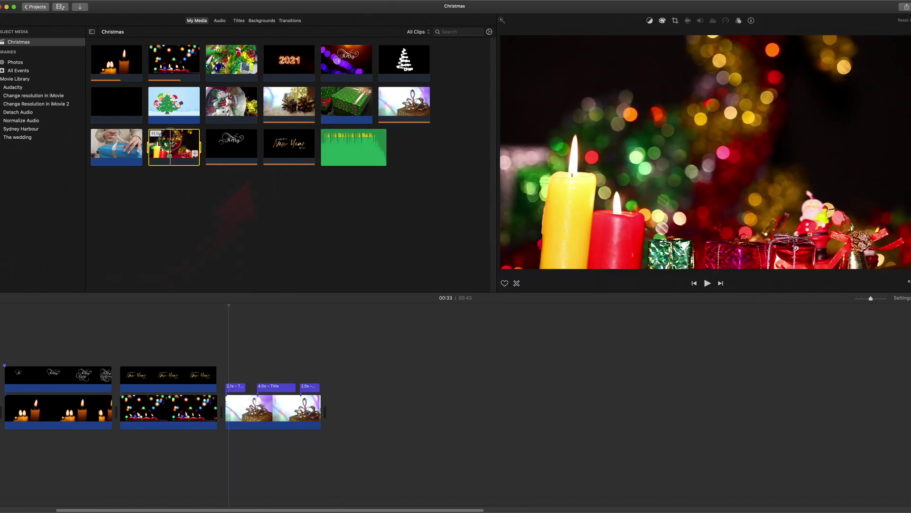
Append the candles-and-gifts clip and overlay Lens Flare (trimmed to 2.7s), Boogie Lights and Pixie Dust titles.
drag(352, 274, 359, 318)
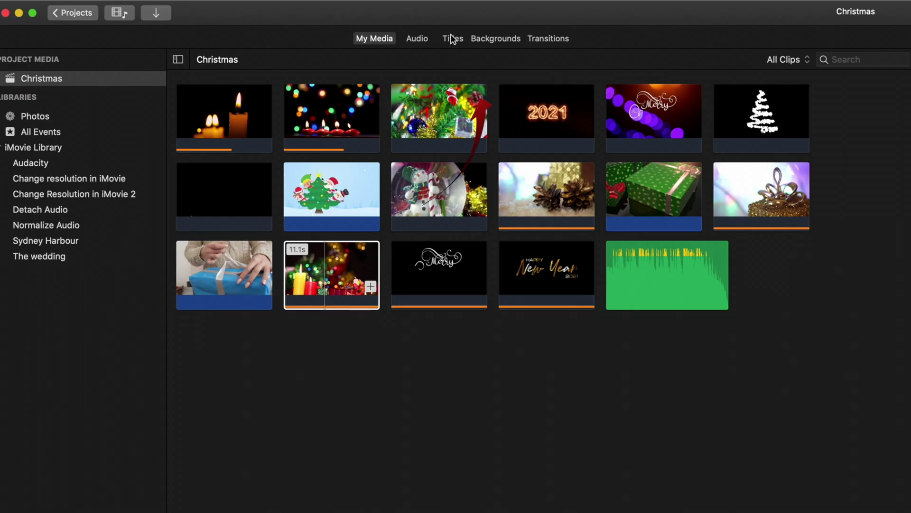
click(452, 39)
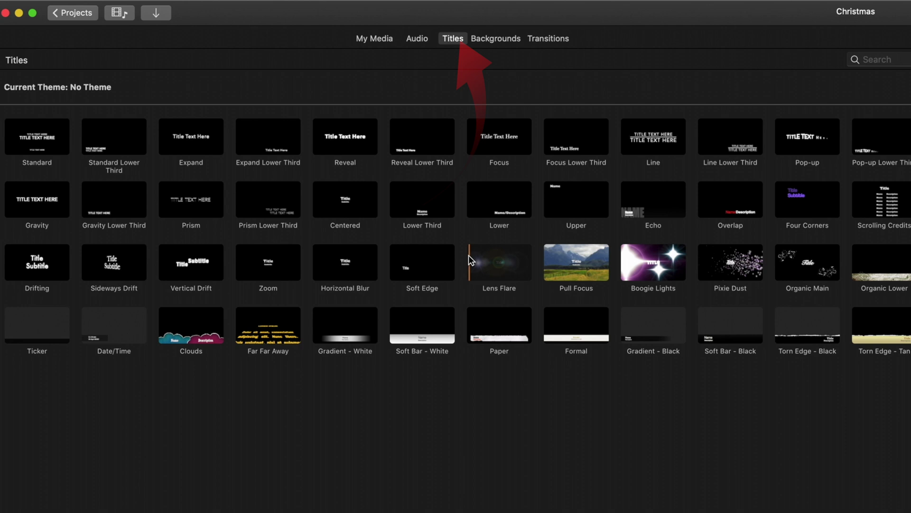
click(491, 267)
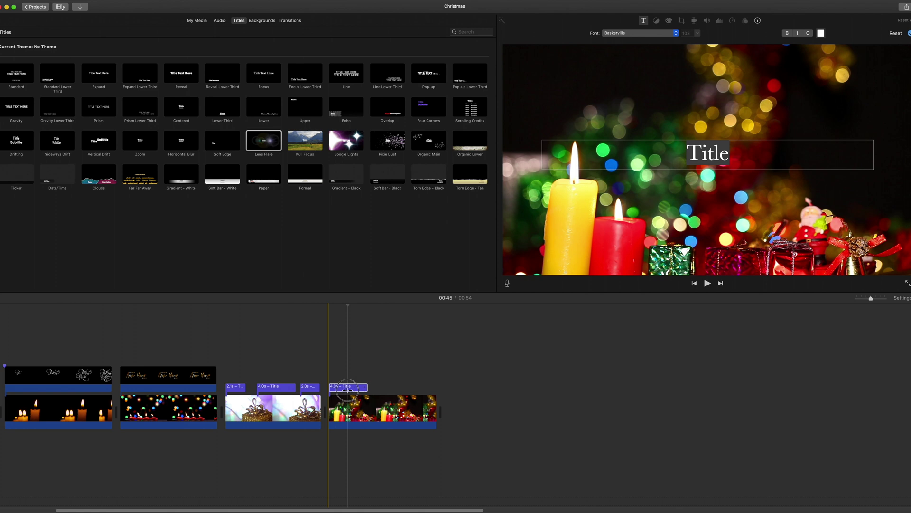
drag(370, 386, 355, 386)
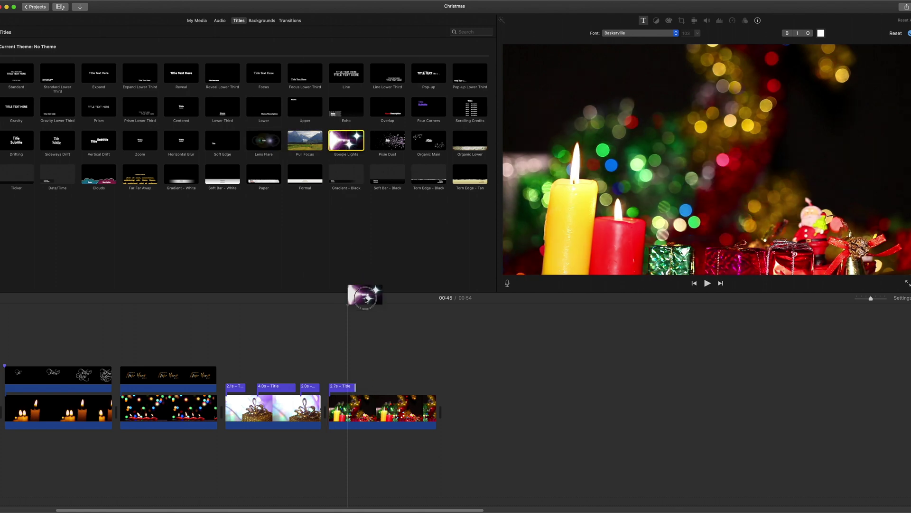
drag(366, 299, 373, 386)
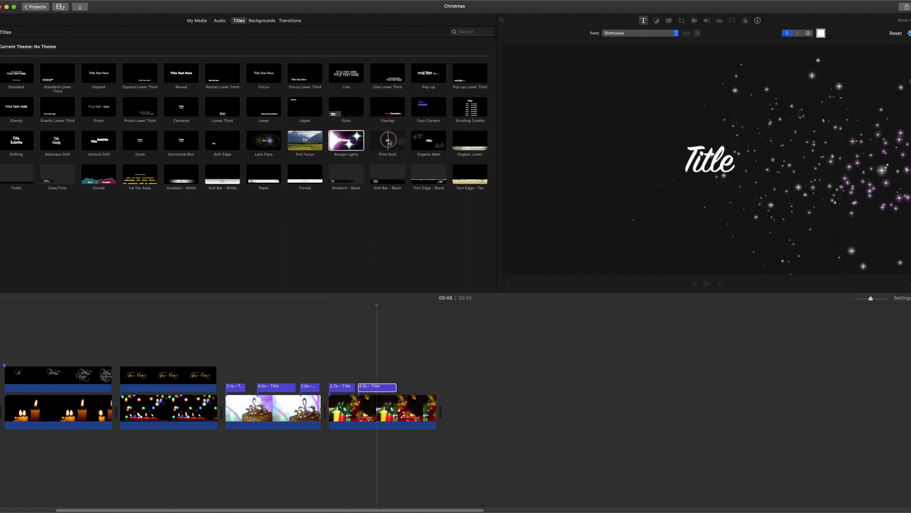
mouse_move(389, 141)
mouse_down()
mouse_move(417, 312)
mouse_move(413, 385)
mouse_up()
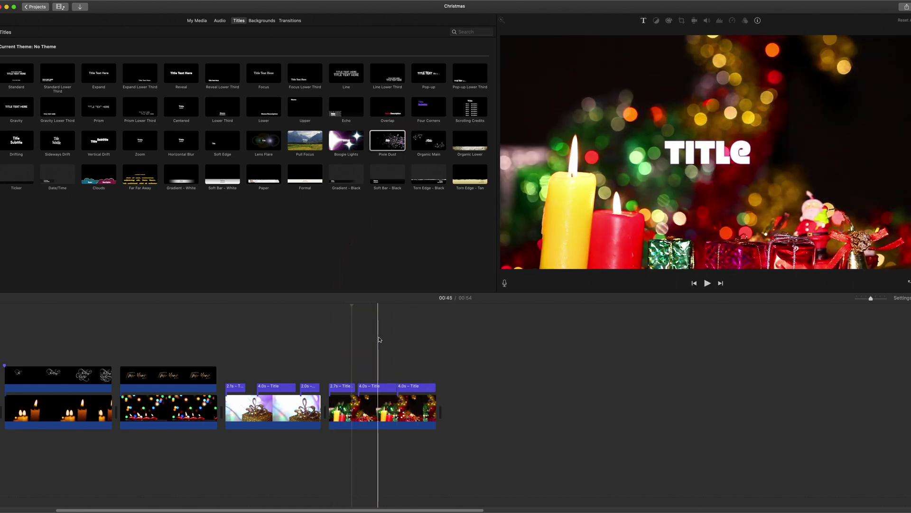
Slow the candles-and-gifts clip to 24 seconds and nudge its middle 4-second title later.
click(397, 409)
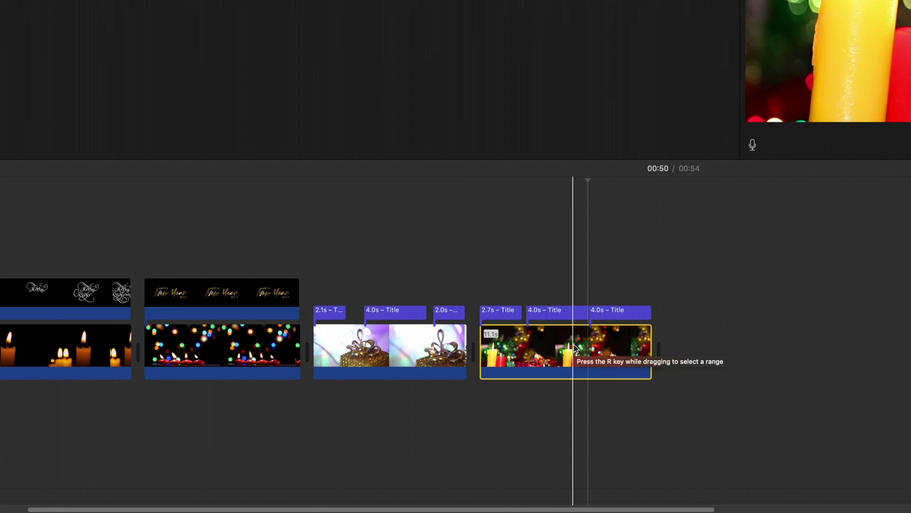
right_click(574, 348)
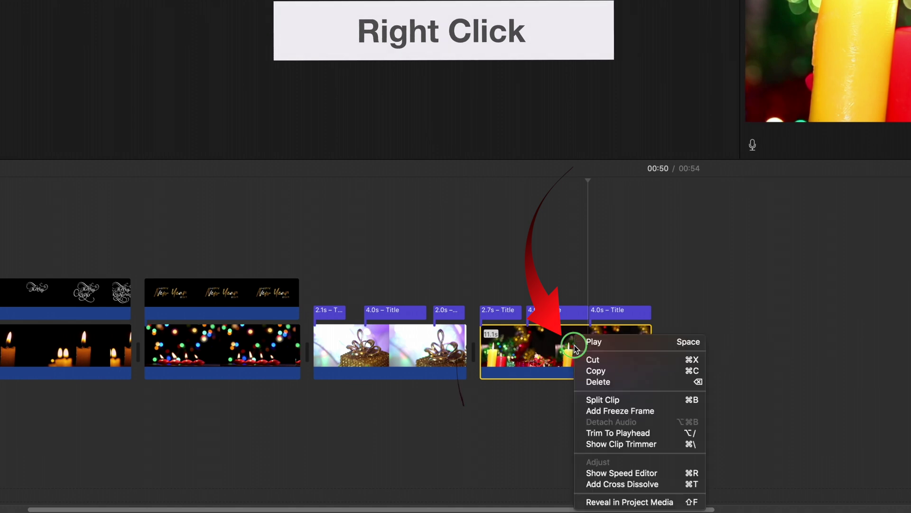
click(605, 475)
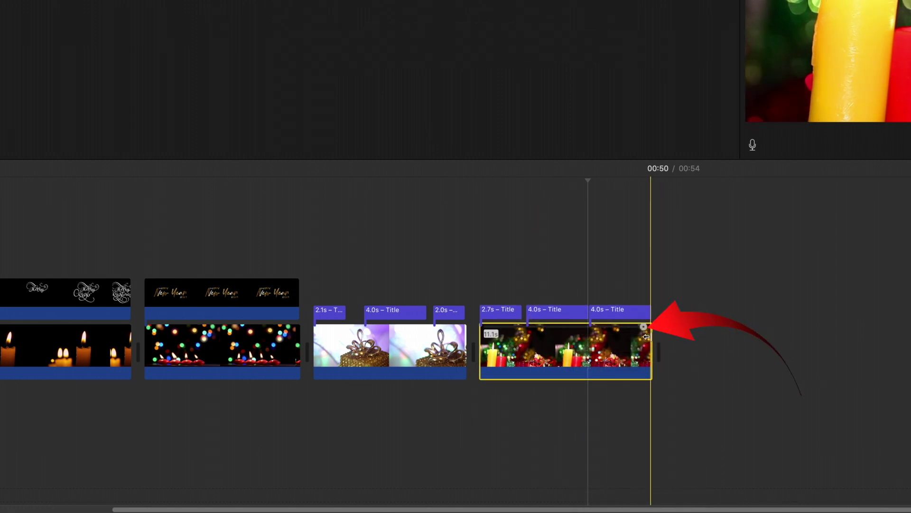
drag(643, 328, 853, 328)
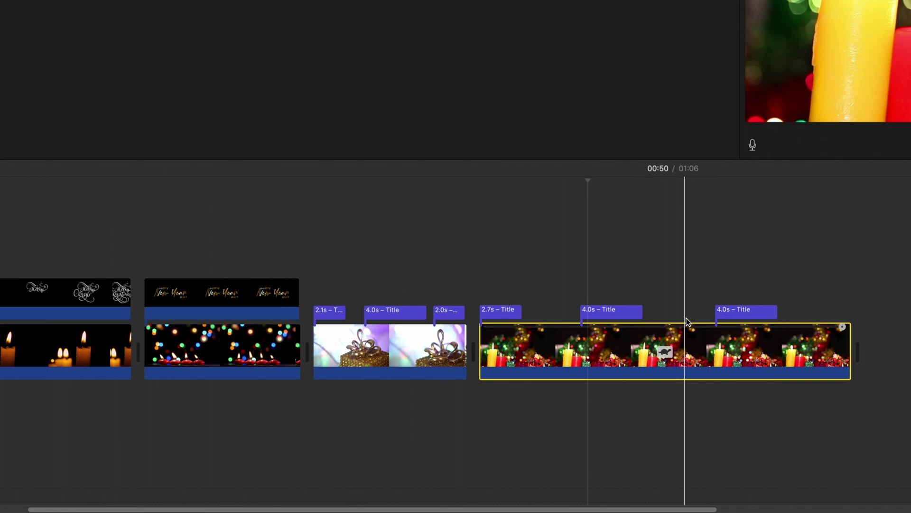
click(613, 311)
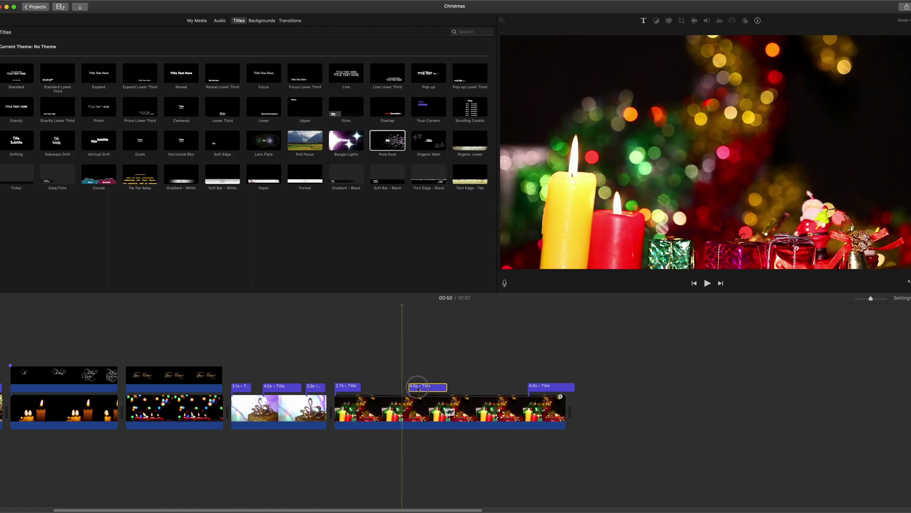
drag(418, 388, 425, 388)
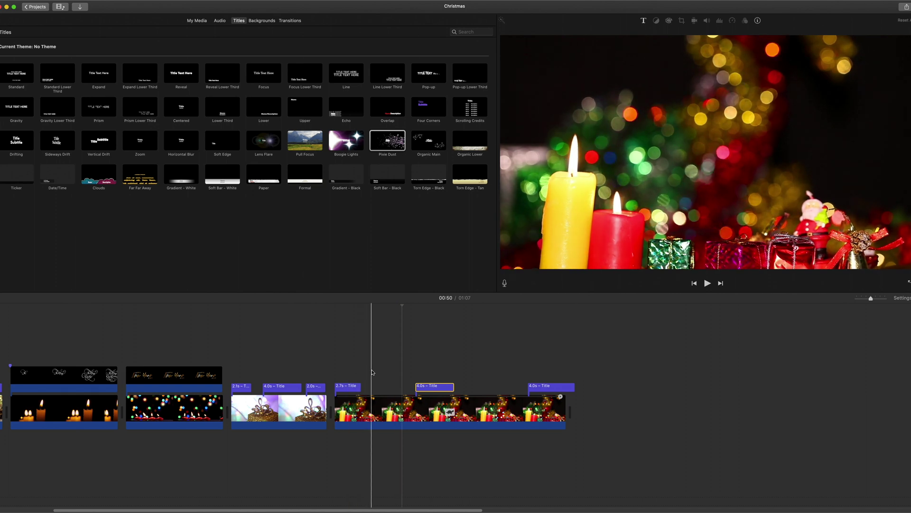
Overlay a Standard title whose top line reads DEAR FRIENDS on the slowed clip, then return to My Media.
drag(17, 74, 393, 381)
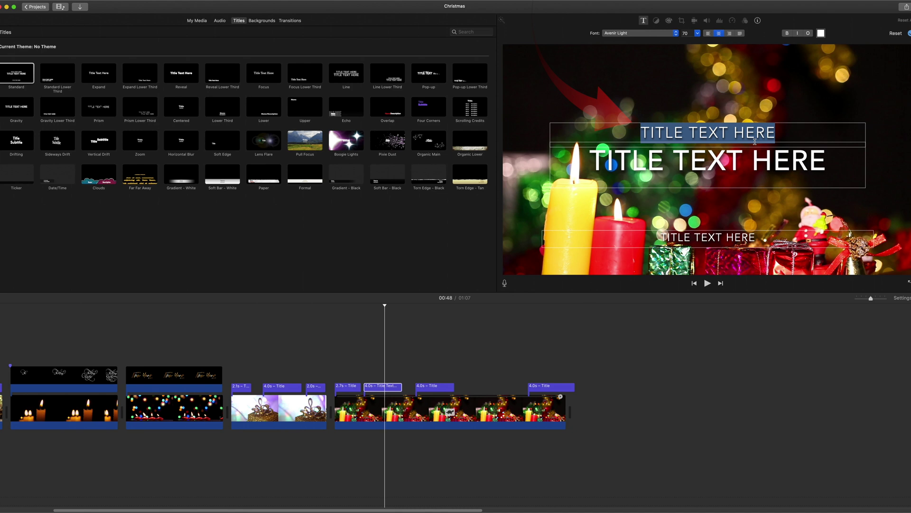
text(DEAR FRIENDS)
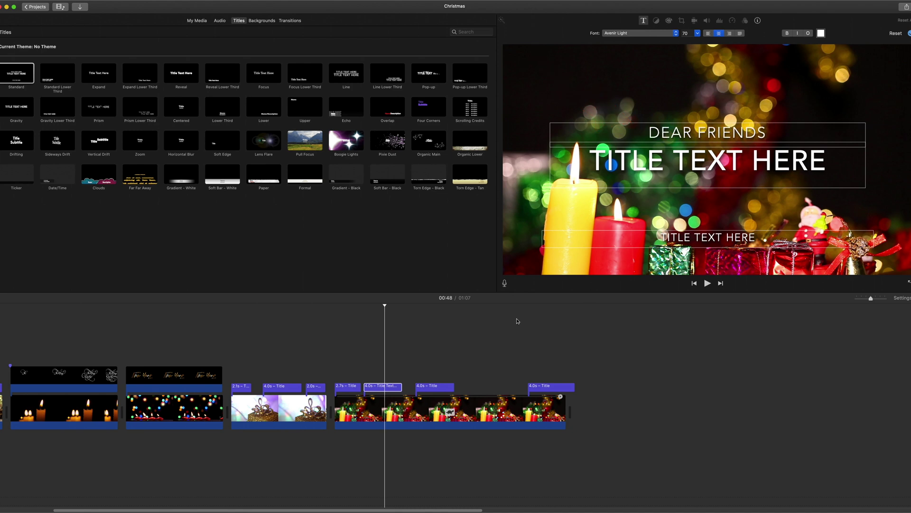
click(197, 20)
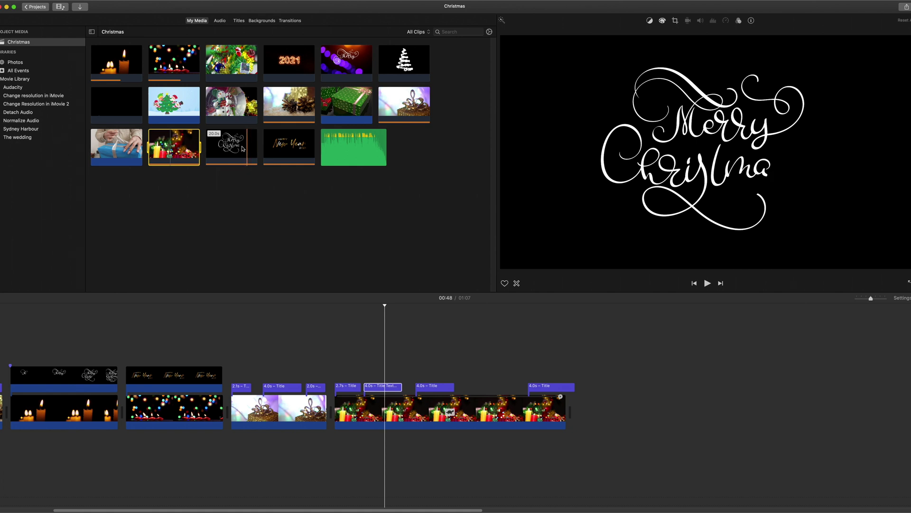
Append the red candles bokeh clip and overlay the Merry Christmas clip, sped up to about 16 seconds.
click(243, 149)
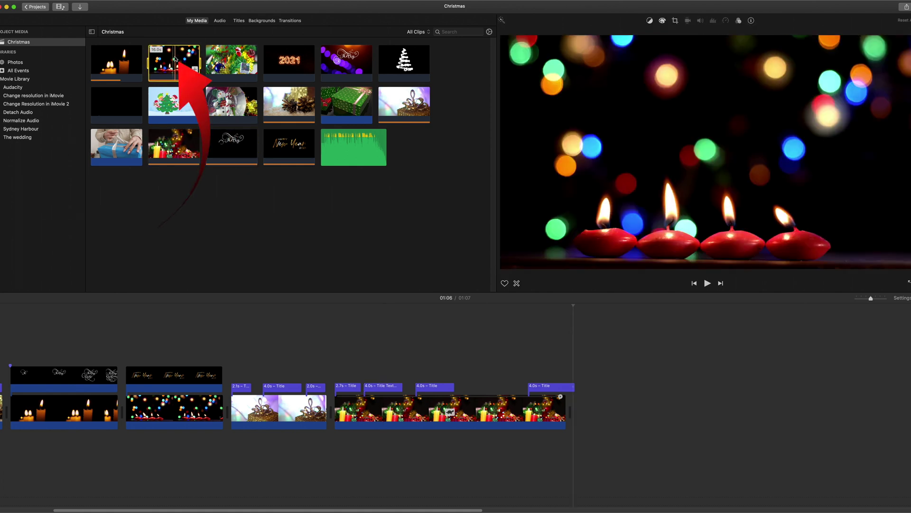
drag(174, 60, 609, 398)
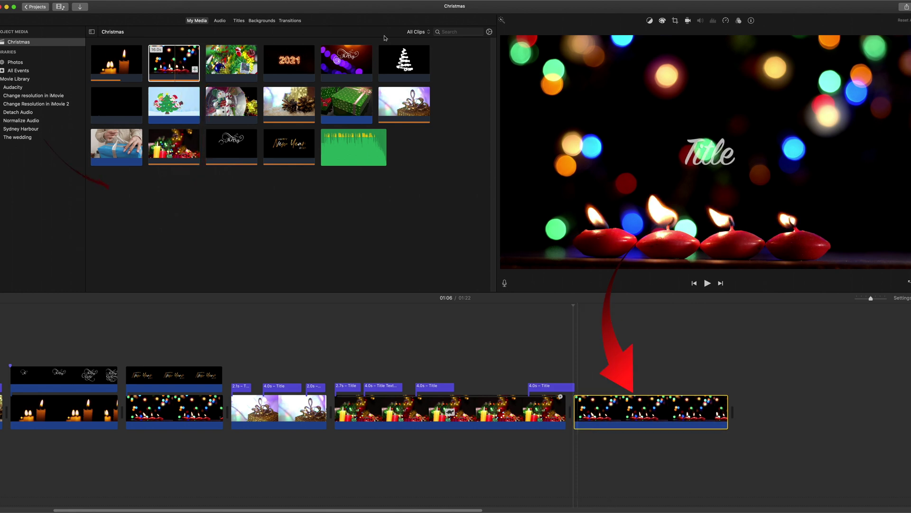
click(234, 141)
drag(234, 141, 605, 363)
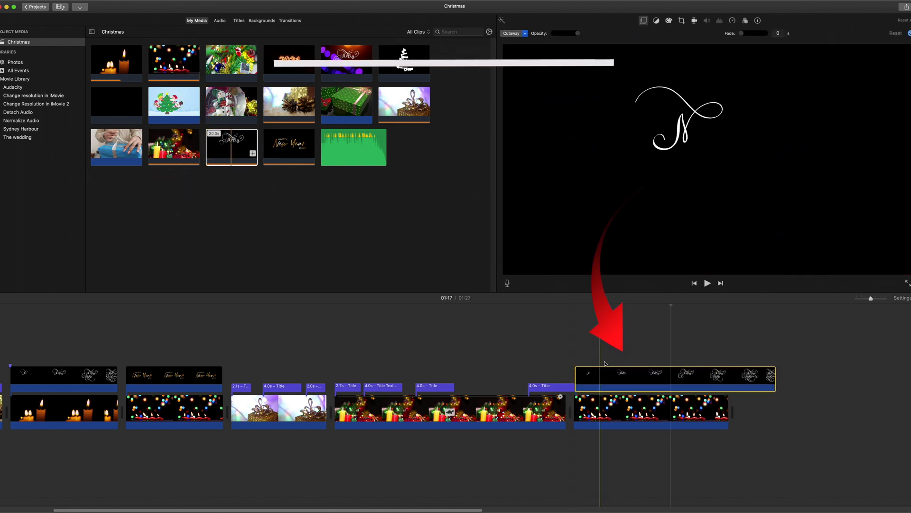
right_click(758, 379)
click(780, 462)
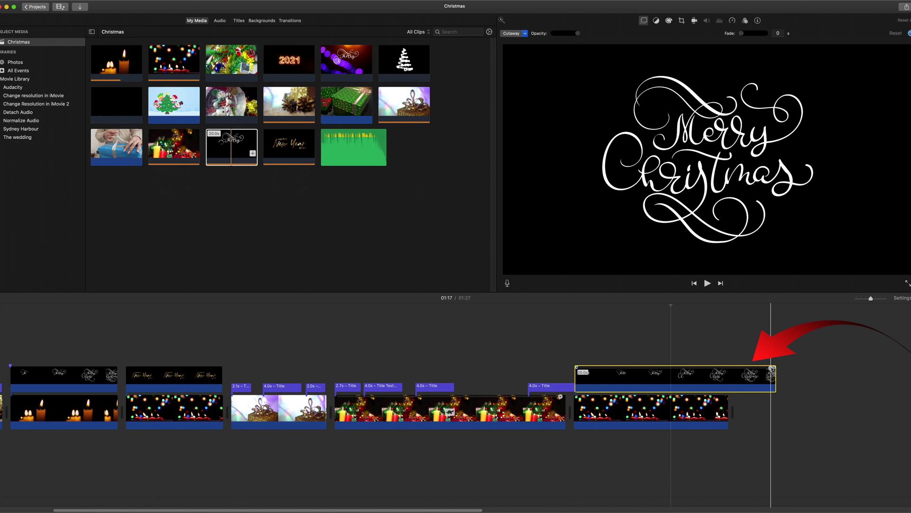
drag(766, 370, 714, 372)
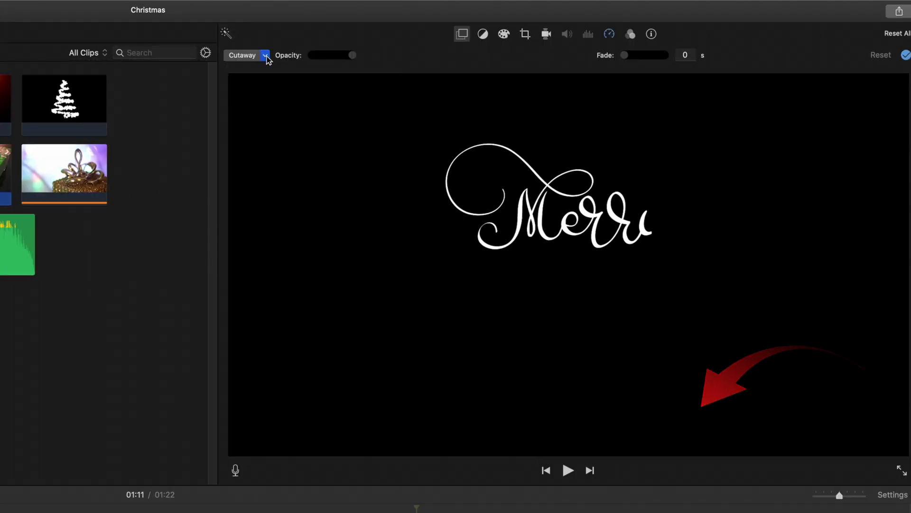
Set the Merry Christmas overlay to Green/Blue Screen so its black background turns transparent.
click(525, 33)
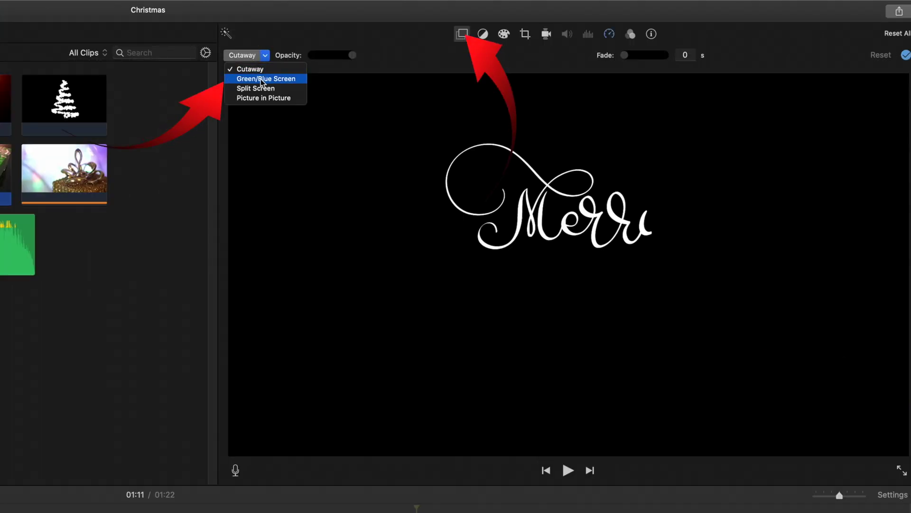
click(261, 79)
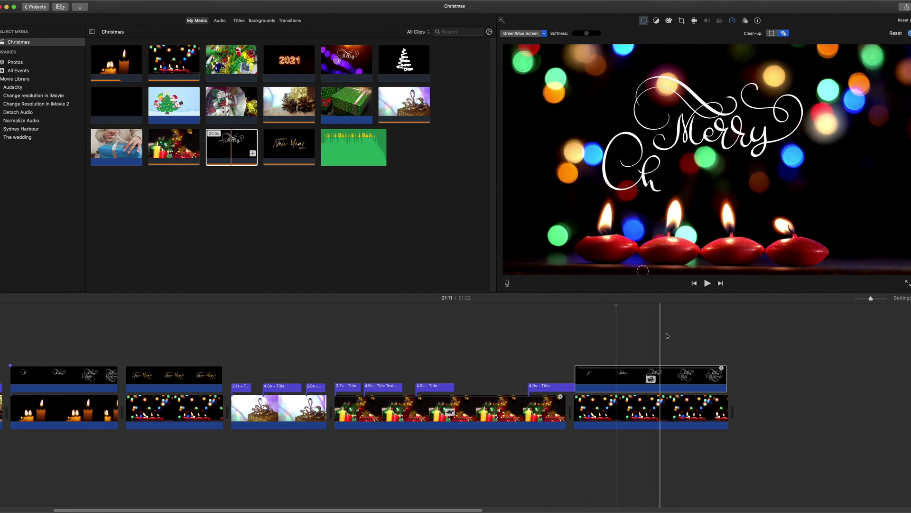
scroll(698, 342, right, 3)
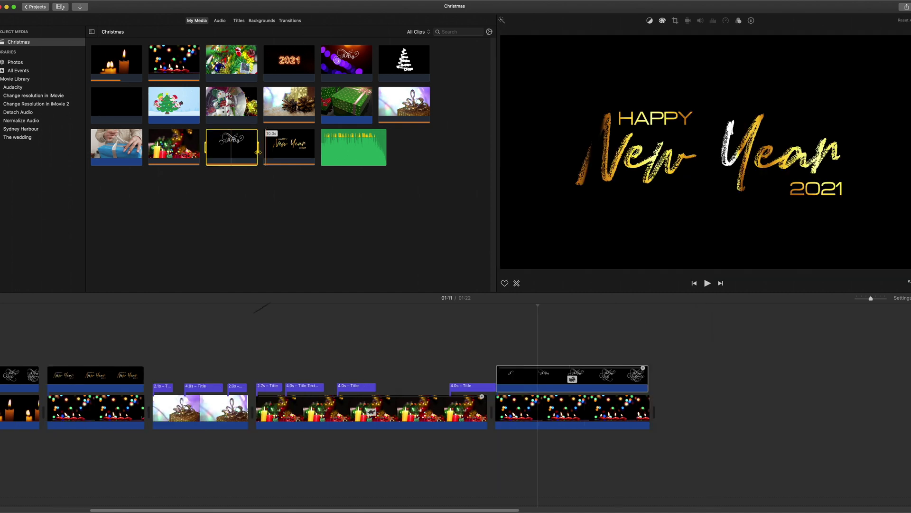
Add the 20-second candle clip at the movie's end with the New Year title clip overlaid.
click(256, 151)
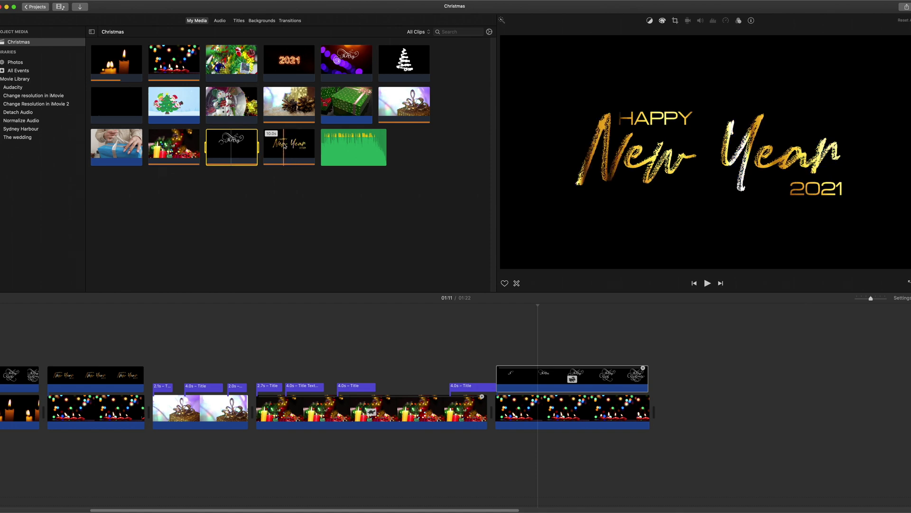
click(119, 59)
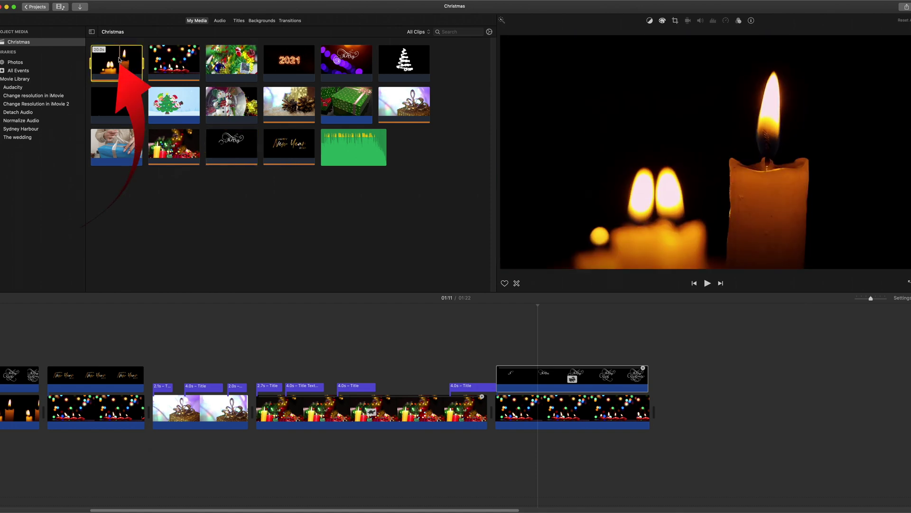
drag(761, 331, 761, 331)
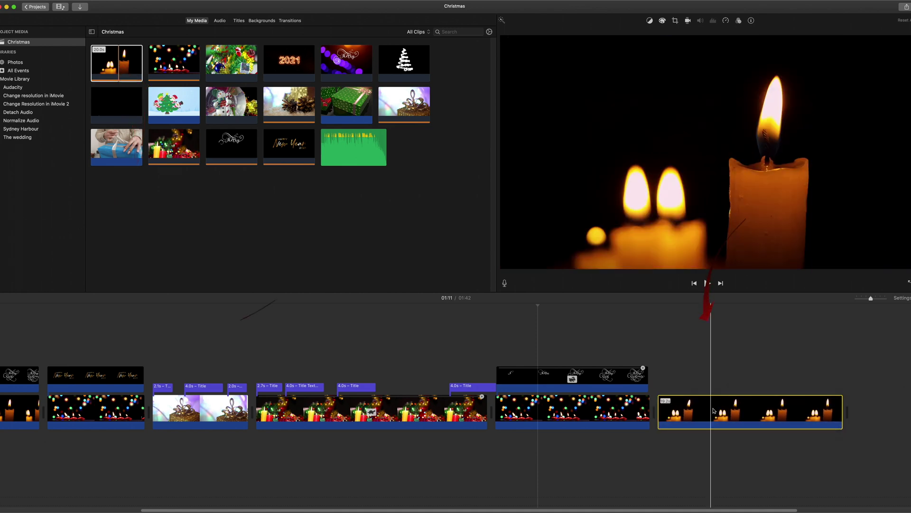
click(288, 143)
drag(532, 213, 674, 382)
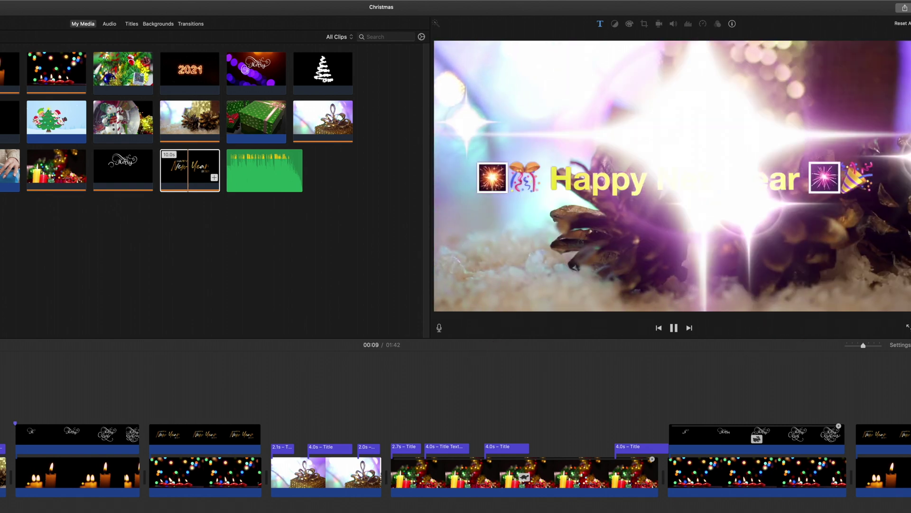
Insert a ribbon bow emoji into the Happy New Year title just before the closing emojis.
key(space)
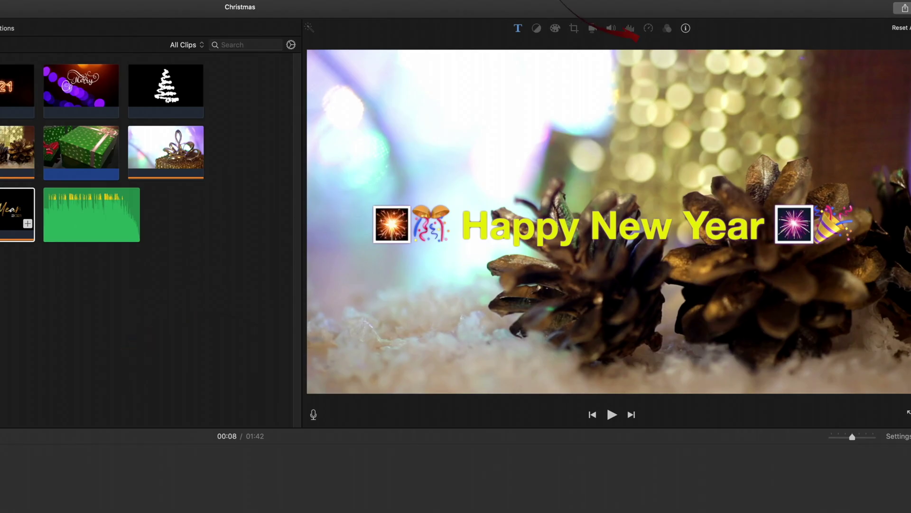
click(719, 0)
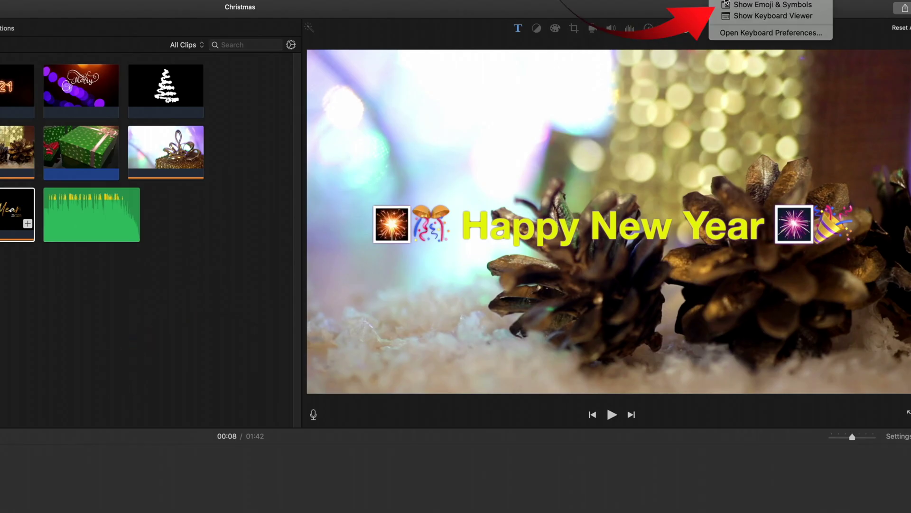
click(736, 5)
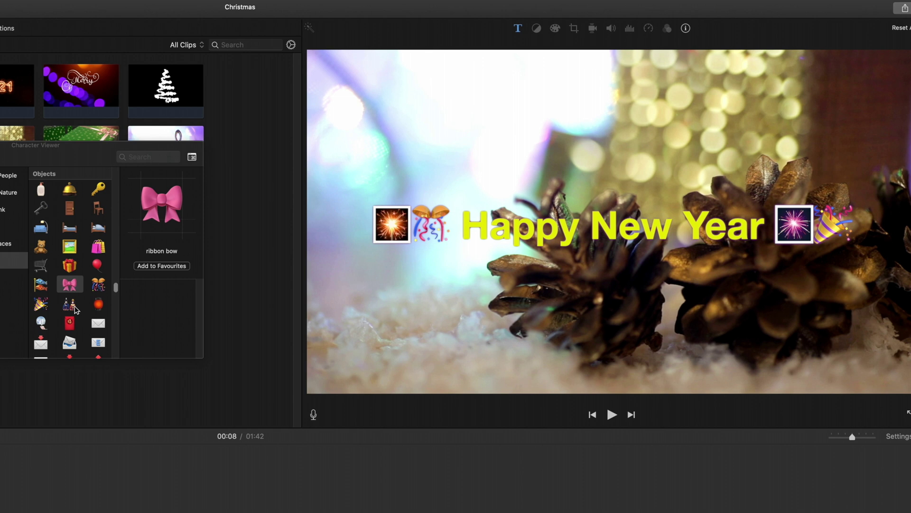
scroll(76, 274, down, 2)
scroll(76, 275, down, 10)
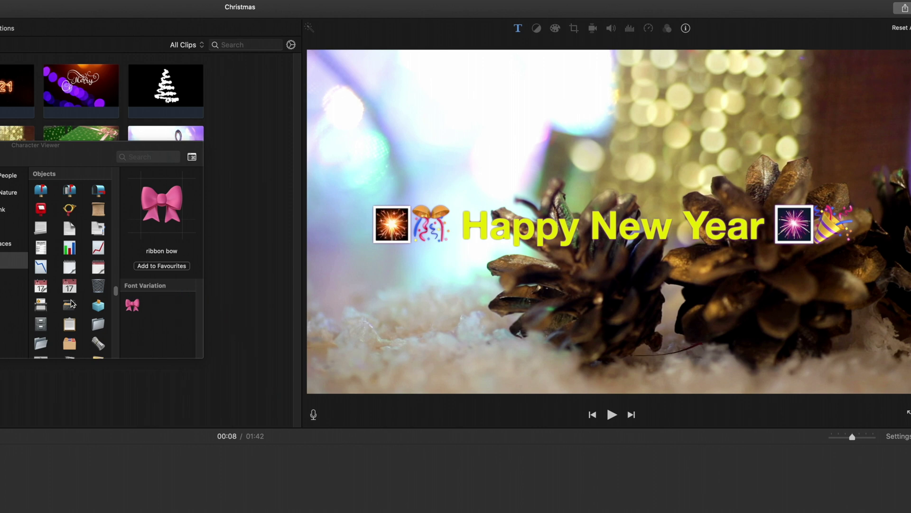
mouse_move(132, 305)
mouse_down()
mouse_move(688, 223)
mouse_move(757, 220)
mouse_move(766, 229)
mouse_up()
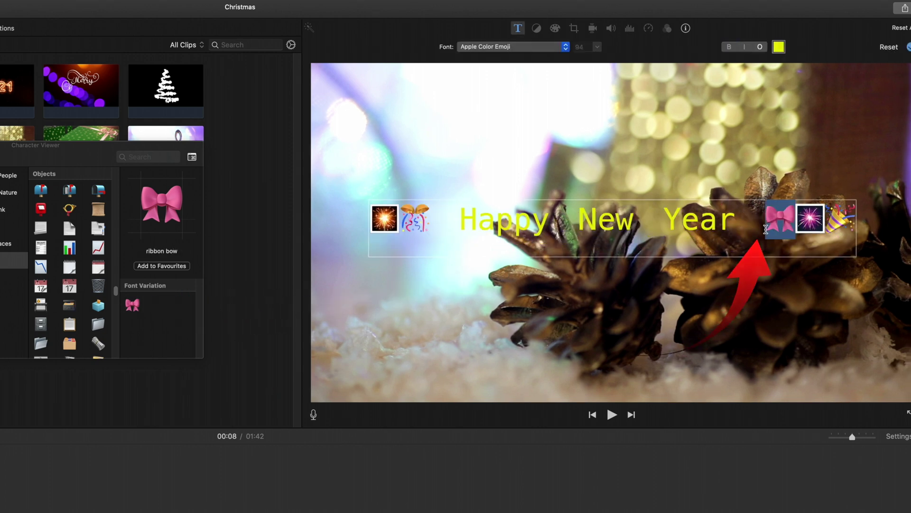
key(super+a)
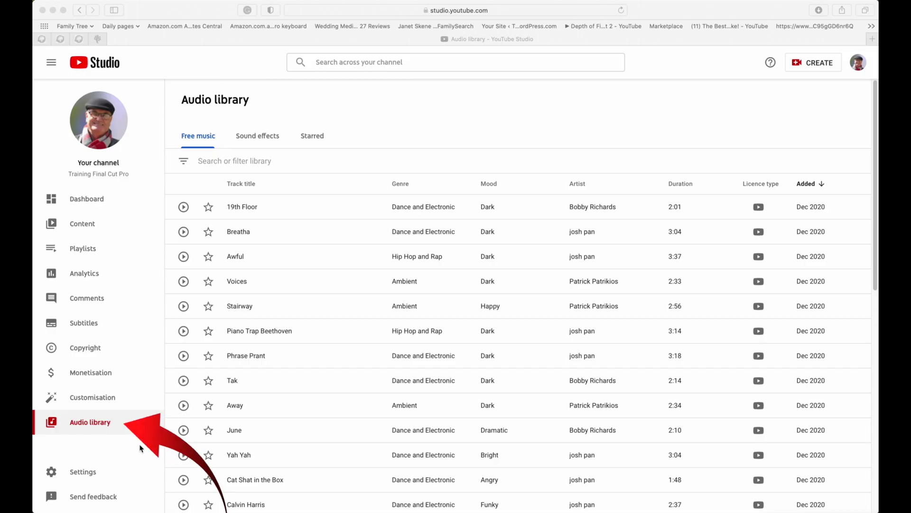
Search the YouTube Studio Audio library for Christmas tracks.
click(84, 424)
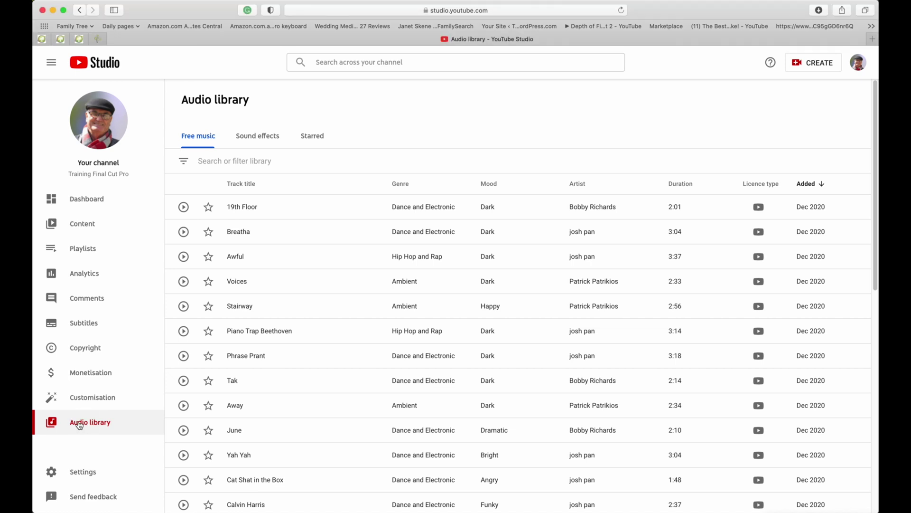
click(260, 160)
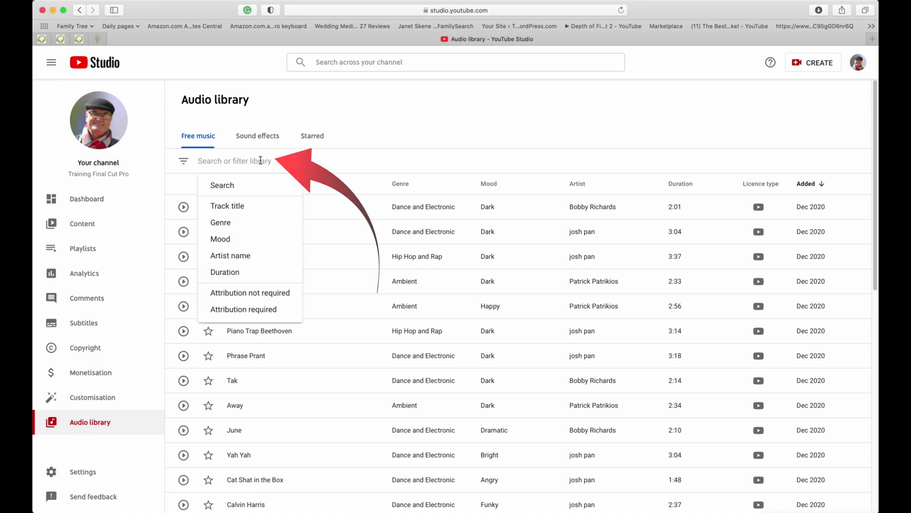
text(Christmas)
key(Return)
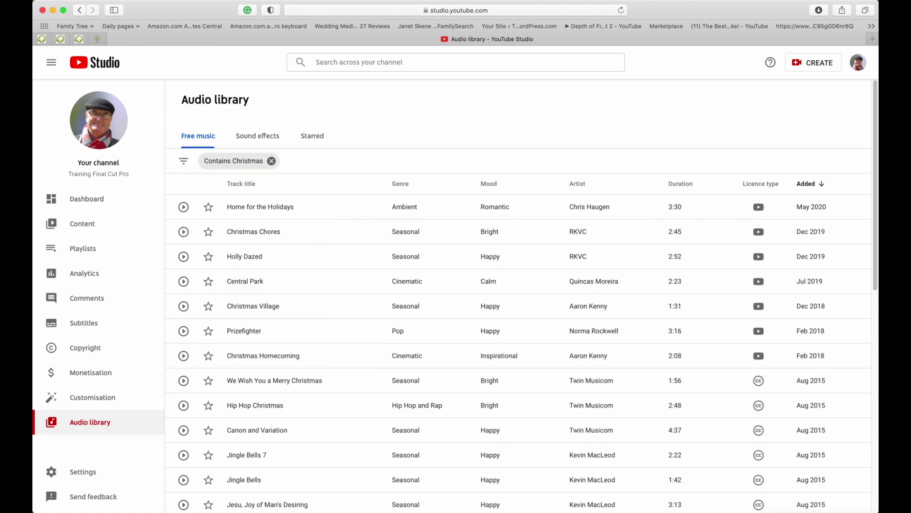
Preview Happy Little Elves and bring the downloaded track into the iMovie project.
scroll(296, 383, down, 1)
scroll(296, 383, down, 8)
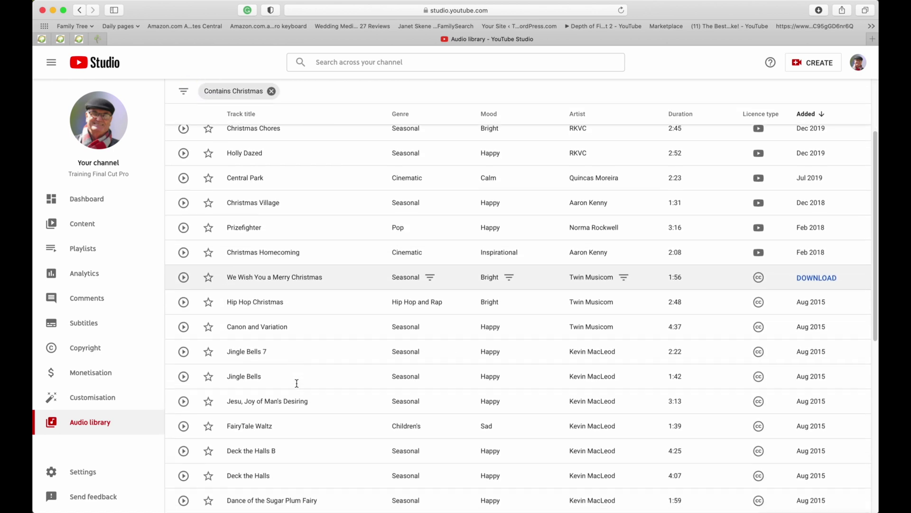
scroll(296, 383, down, 2)
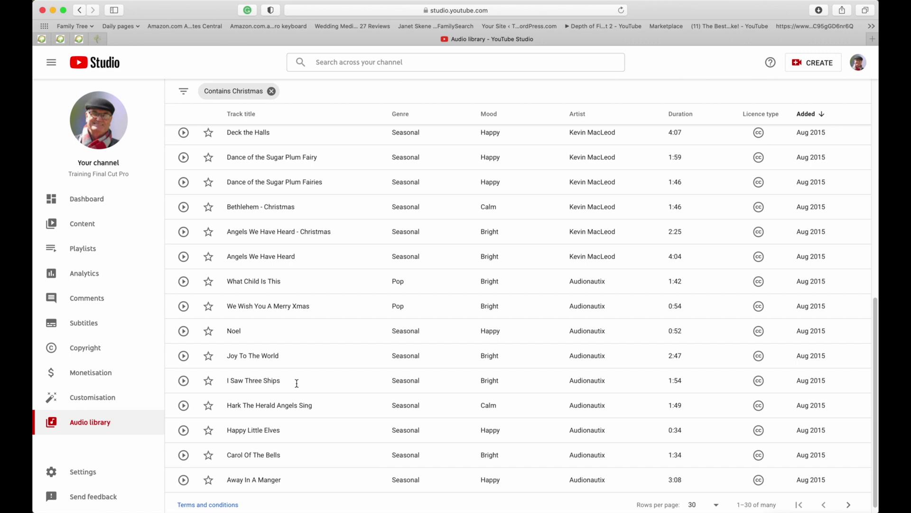
scroll(268, 414, down, 1)
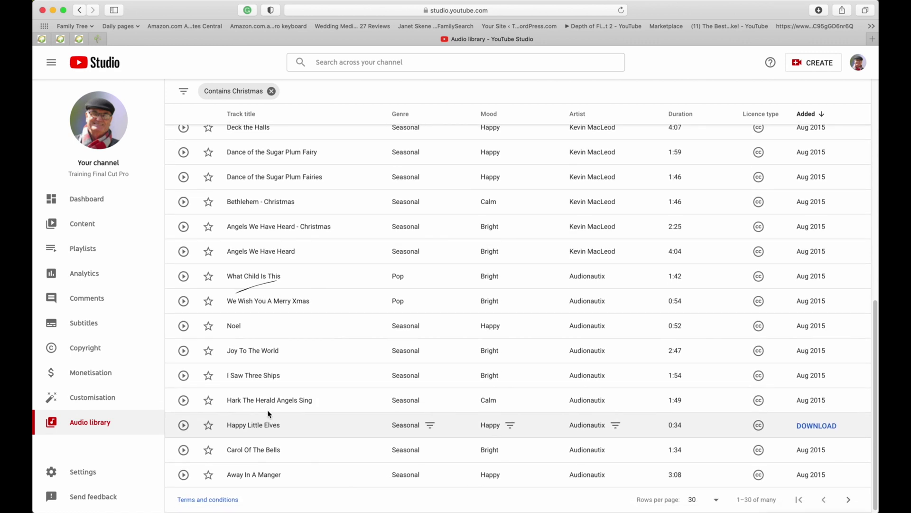
click(184, 425)
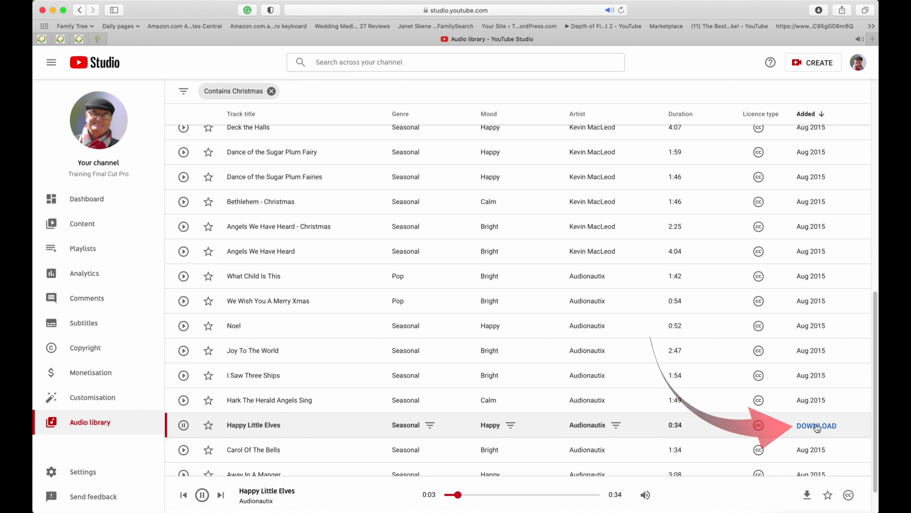
key(super+Tab)
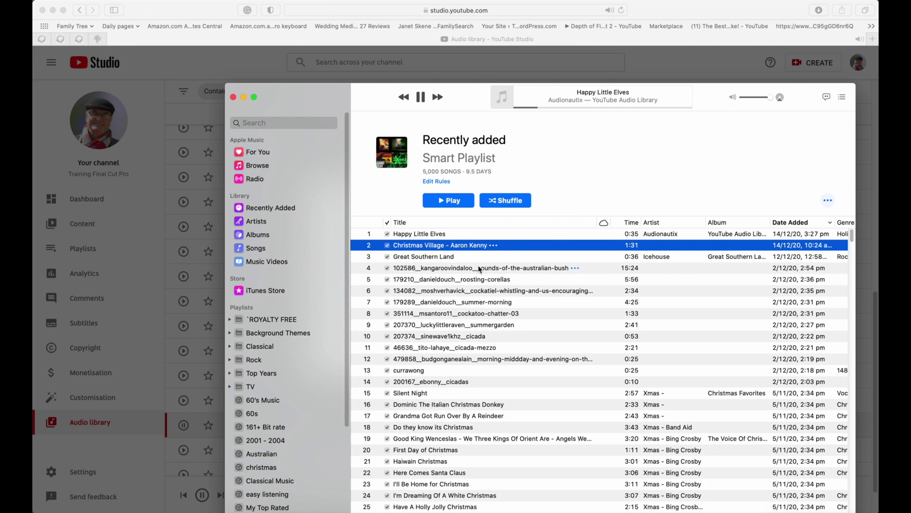
drag(420, 234, 192, 279)
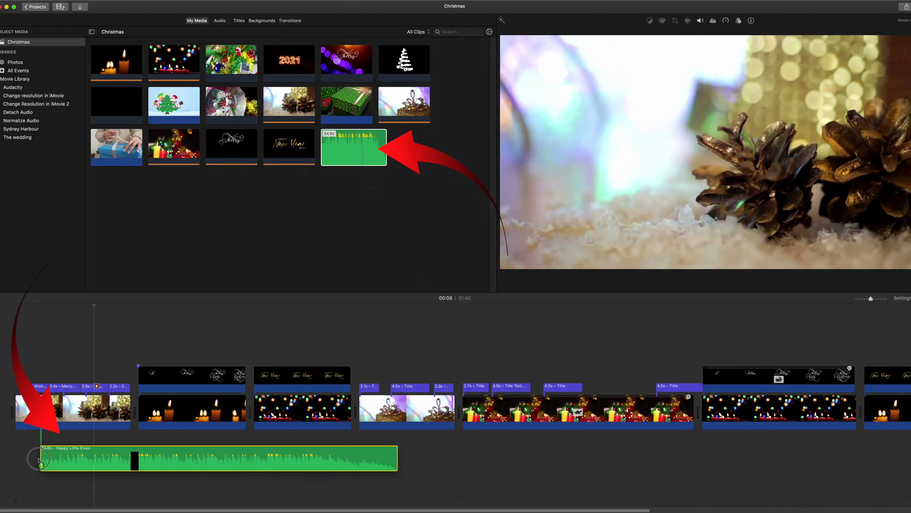
Move the Happy Little Elves audio to the timeline's start and play the movie.
drag(43, 462, 19, 461)
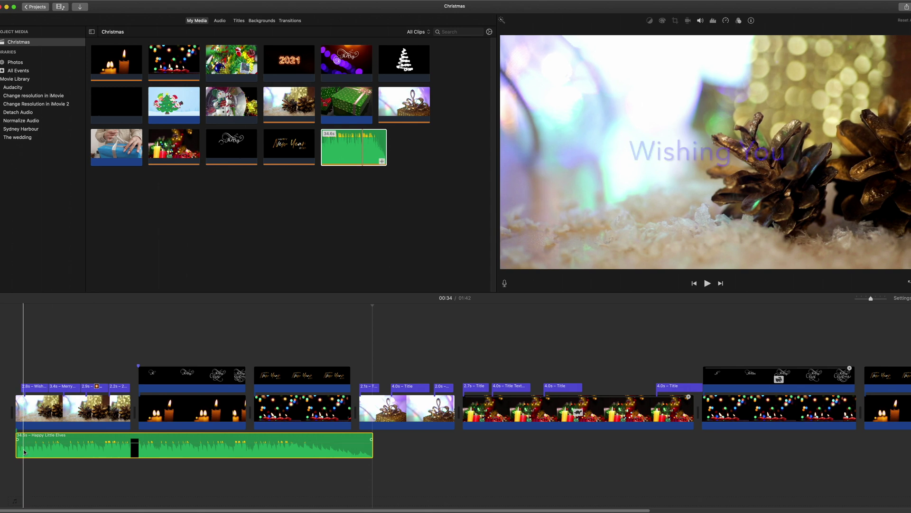
key(space)
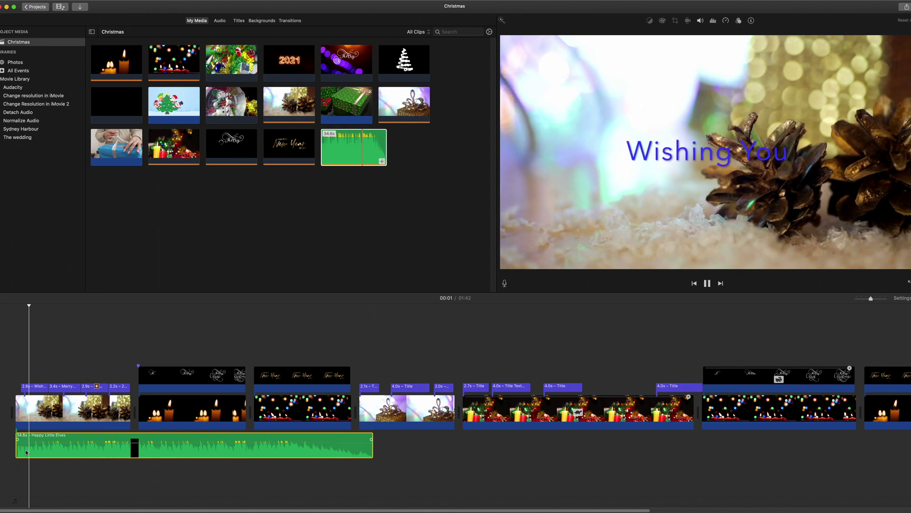